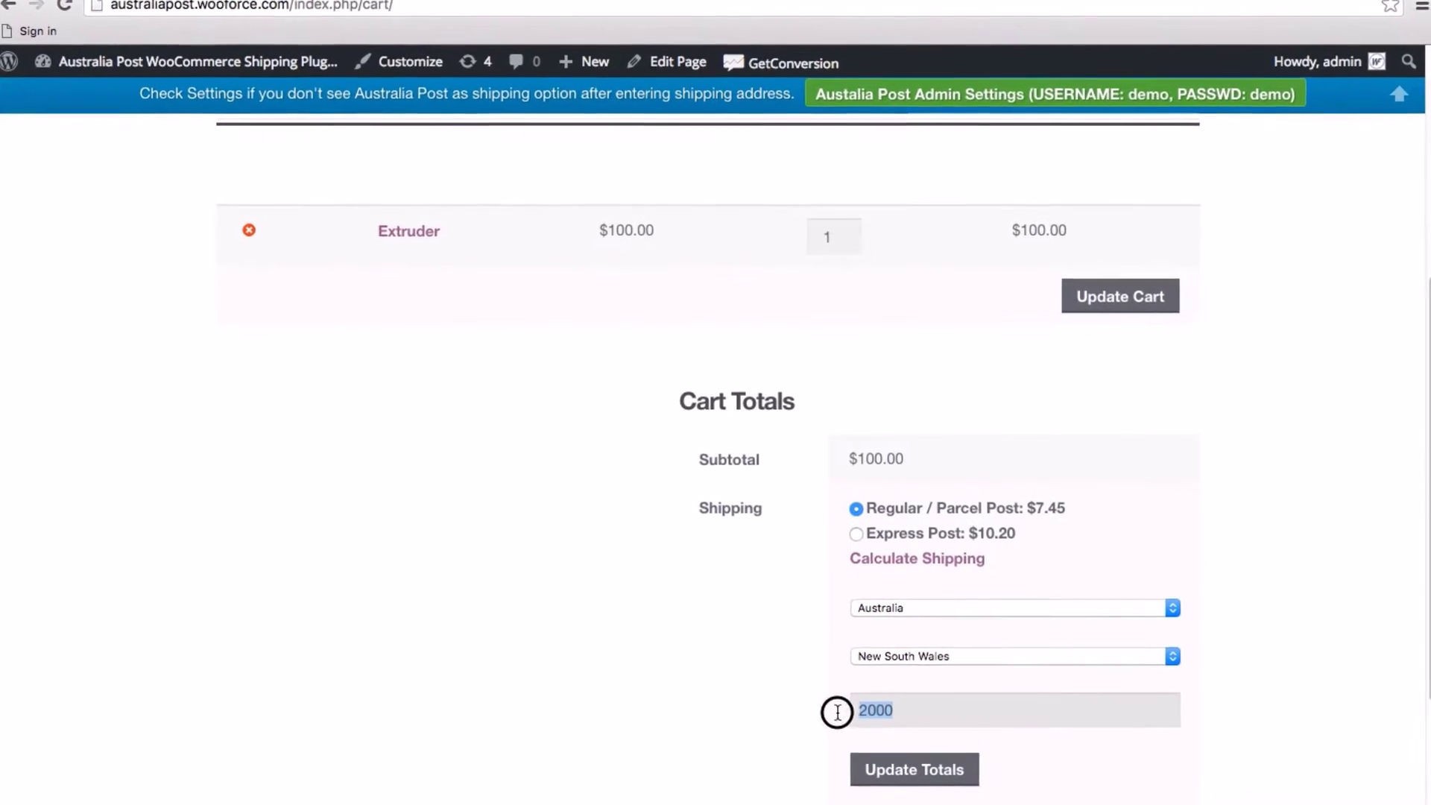
Recalculate cart shipping for NSW 2000, then for ACT postcode 2601.
{"action": "left_click", "coordinate": [908, 777]}
{"action": "type", "text": "26"}
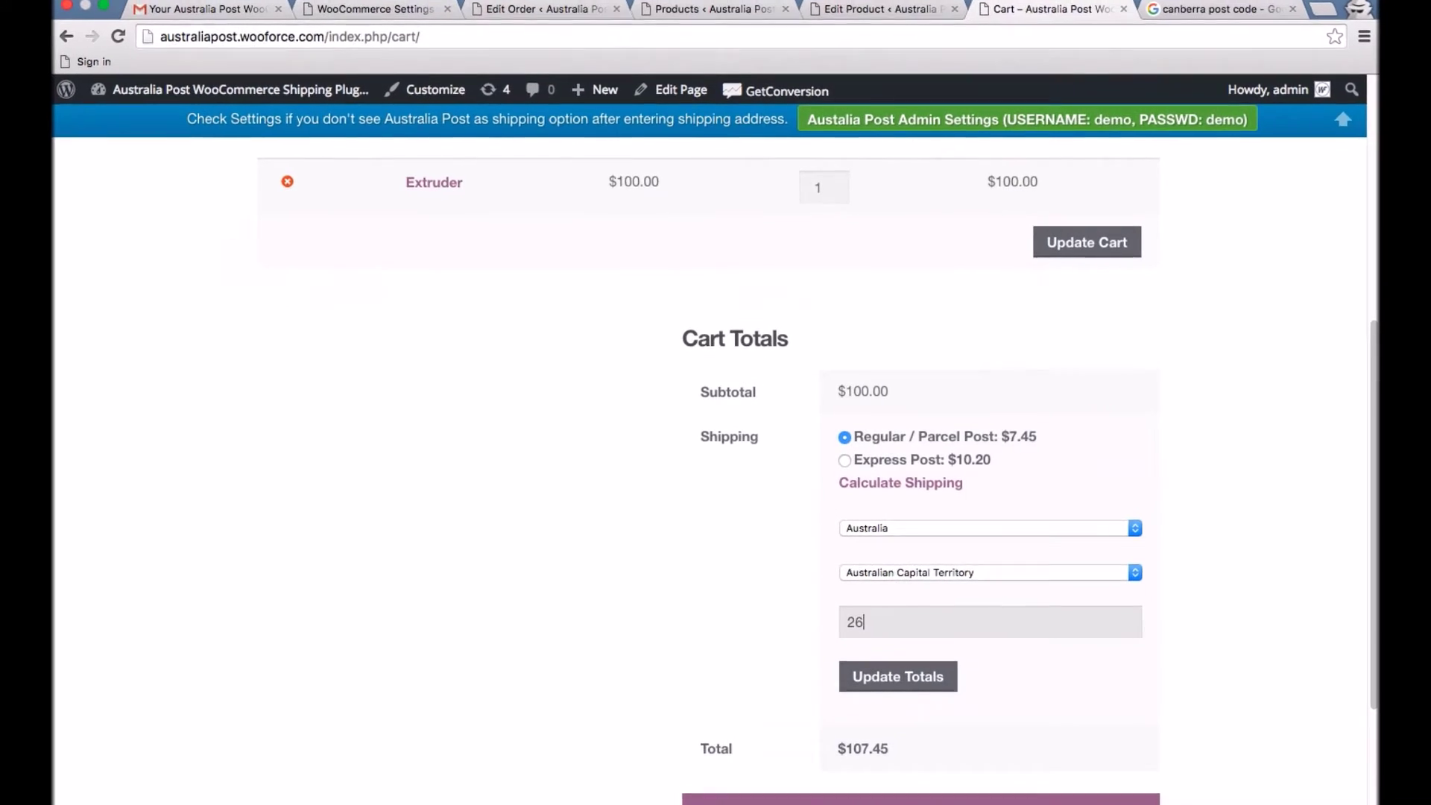
{"action": "type", "text": "01"}
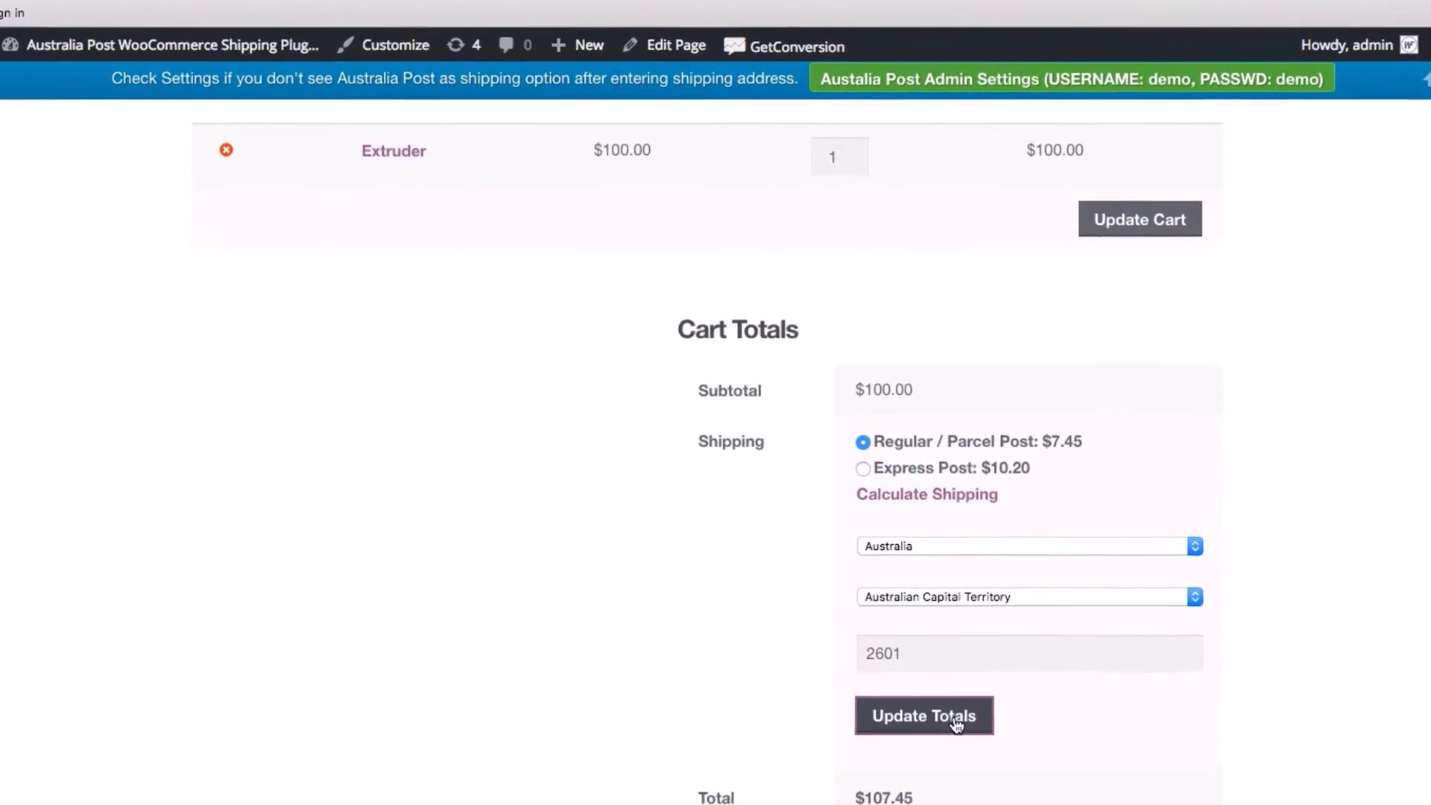
{"action": "left_click", "coordinate": [957, 726]}
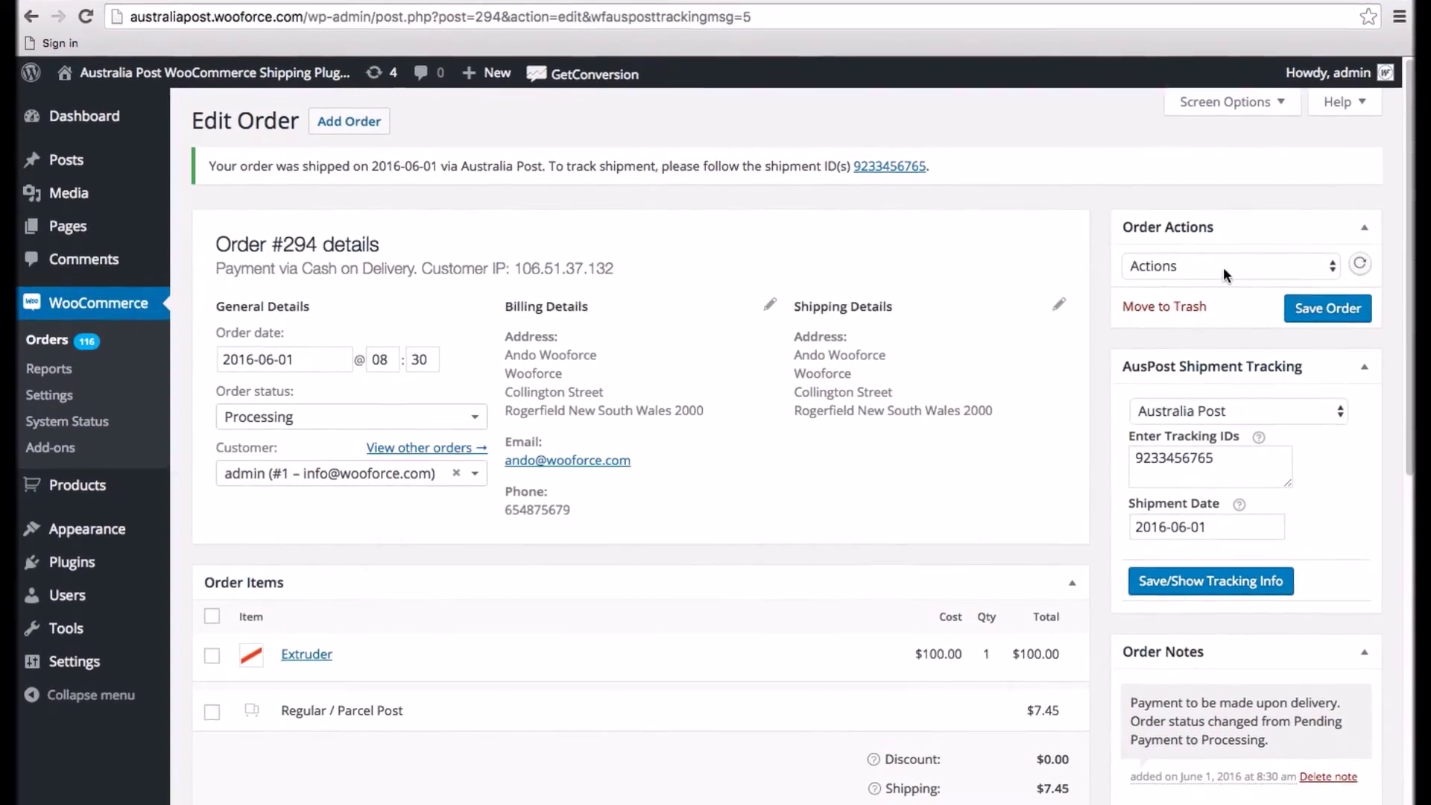
Choose the Completed order action for order #294 from Order Actions.
{"action": "left_click", "coordinate": [1220, 256]}
{"action": "left_click", "coordinate": [1248, 355]}
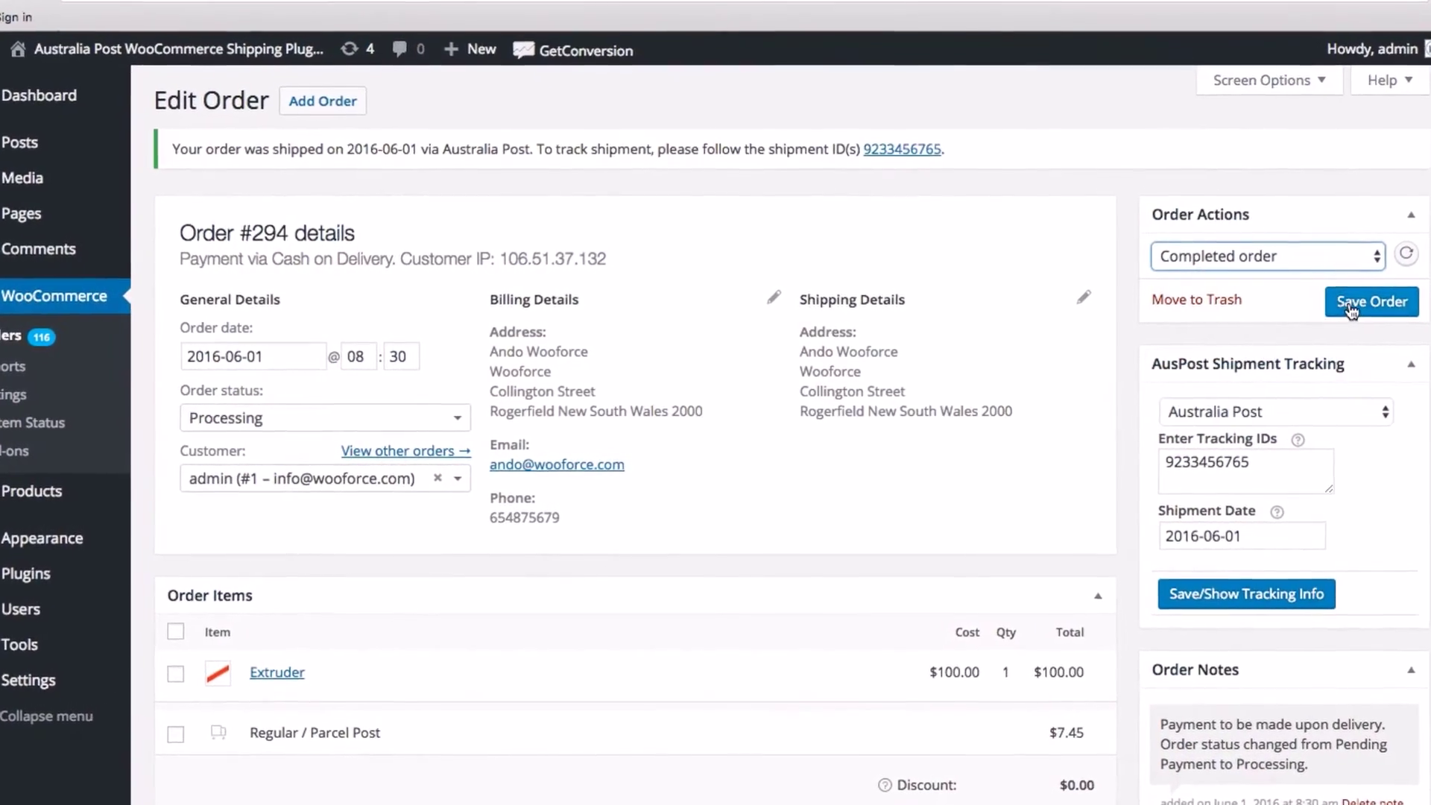